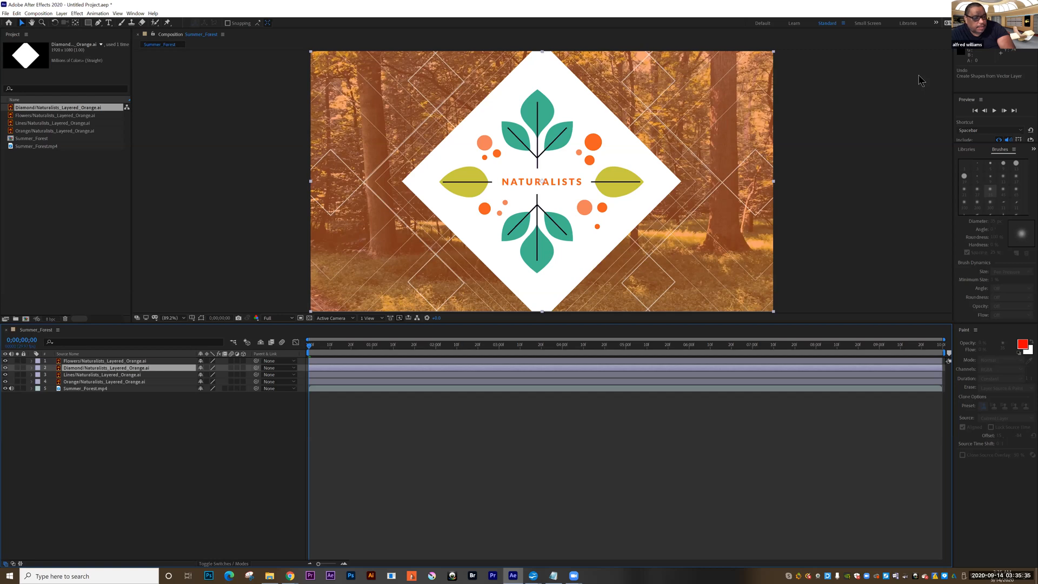
Step: Create an editable shape layer from the Diamond vector layer in the Summer_Forest composition
right_click(128, 373)
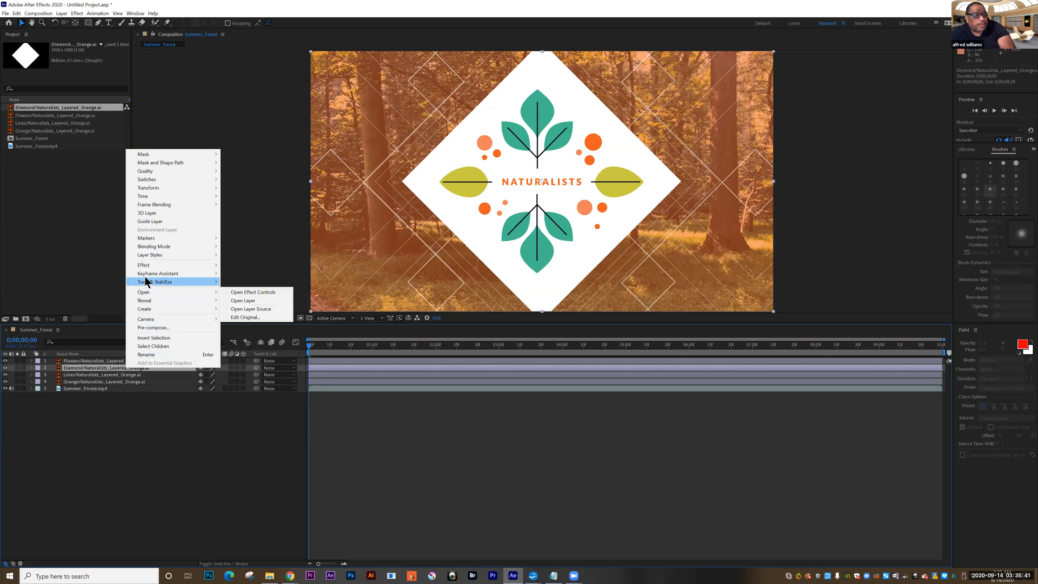
mouse_move(147, 258)
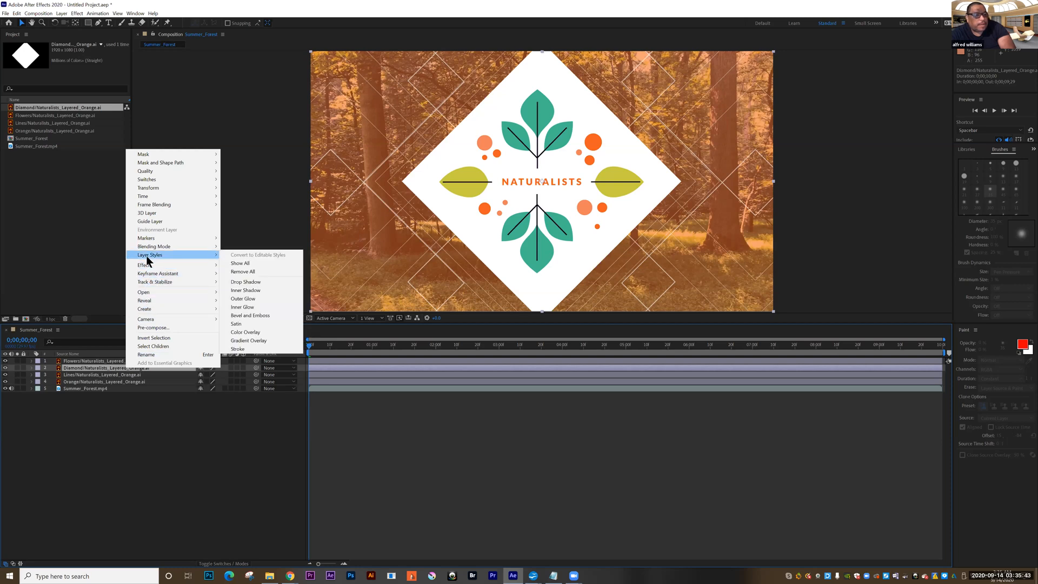
mouse_move(155, 303)
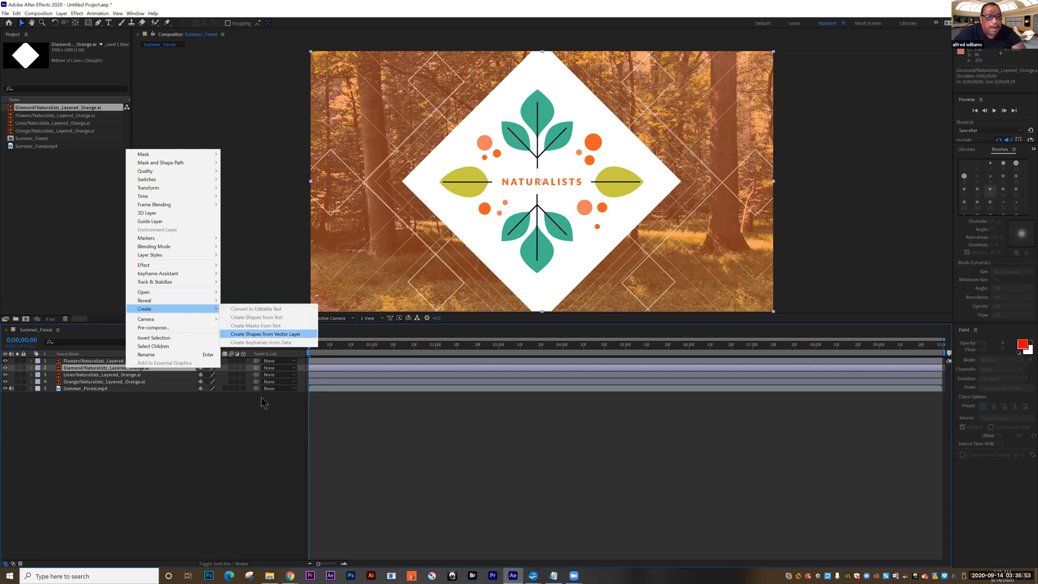
click(250, 334)
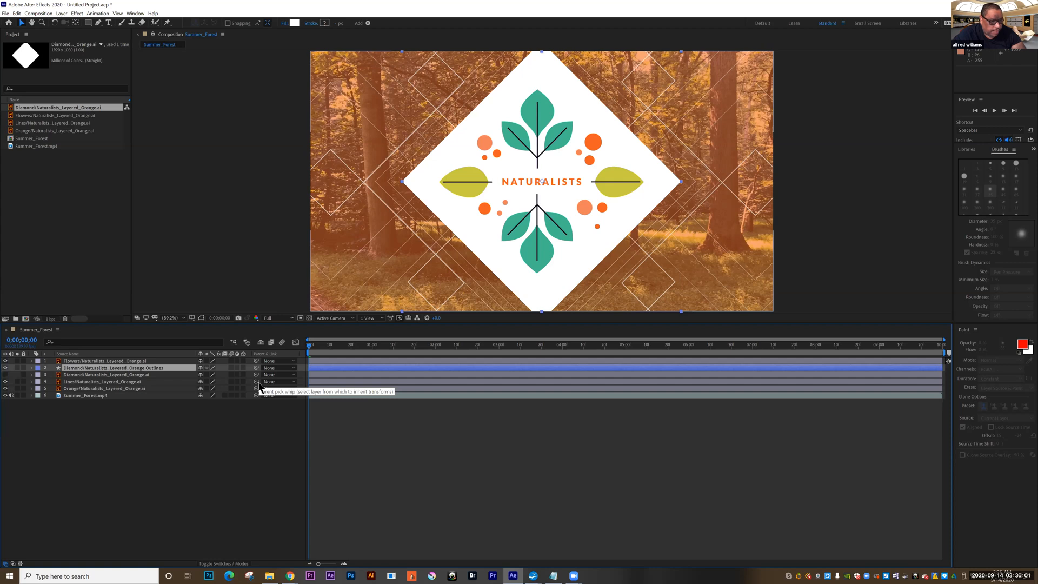
Step: Compare the new Diamond outlines layer with the original Diamond layer by toggling their visibility
click(5, 367)
click(5, 375)
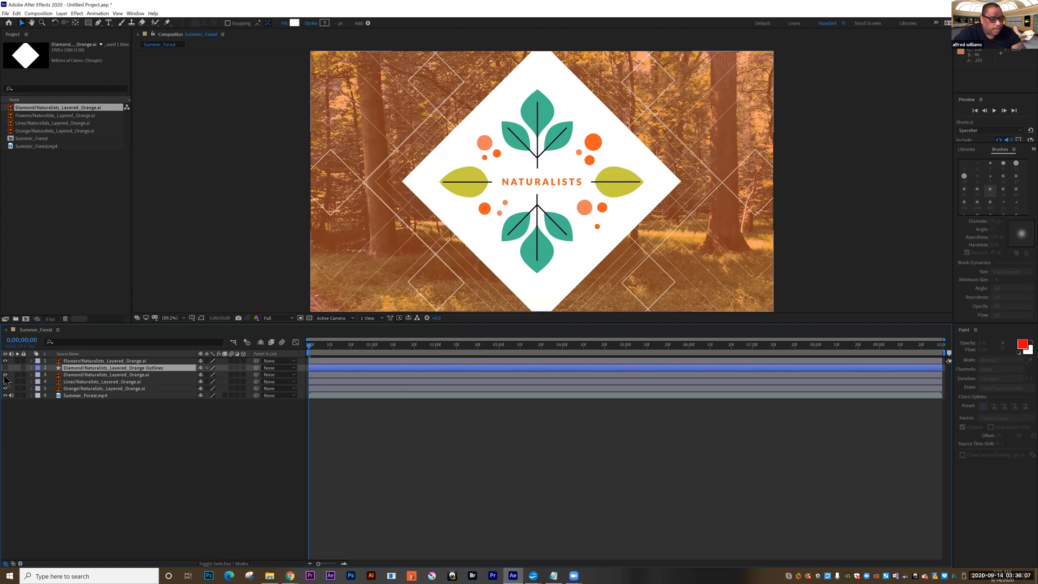
click(5, 375)
click(6, 368)
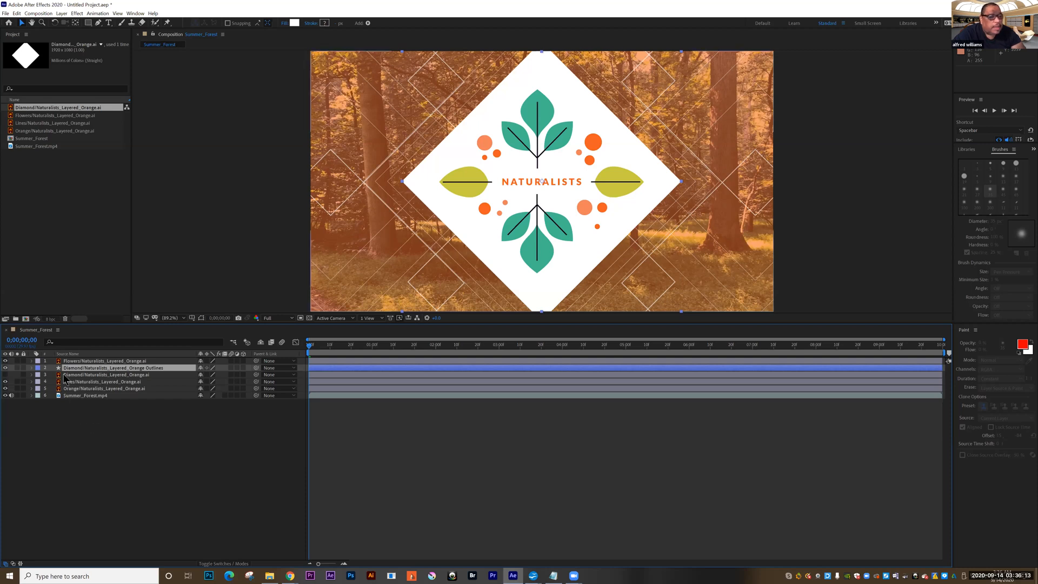
Step: Add a Repeater to the contents of the Diamond outlines layer
click(31, 368)
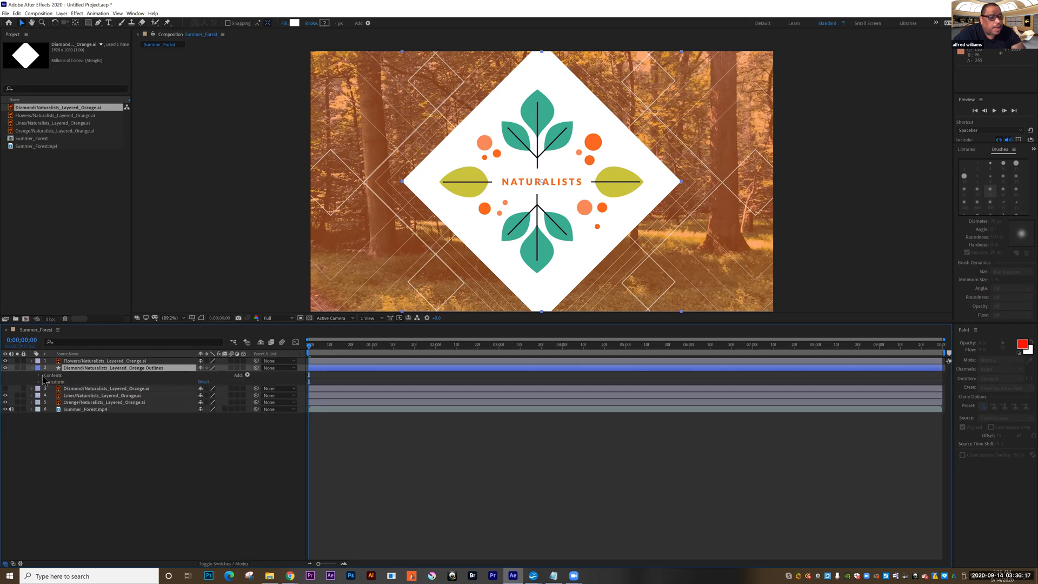
click(247, 375)
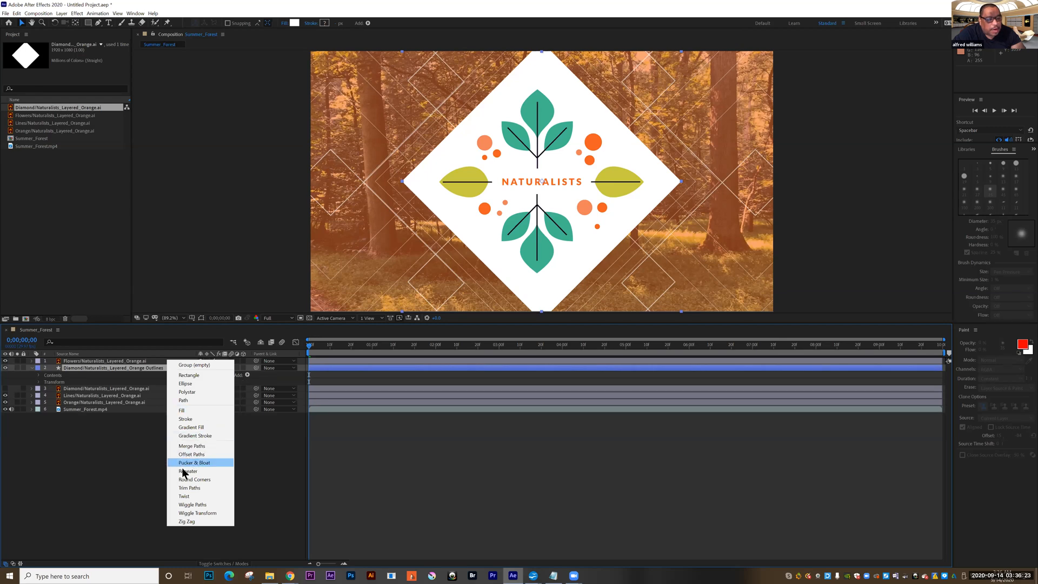
click(194, 471)
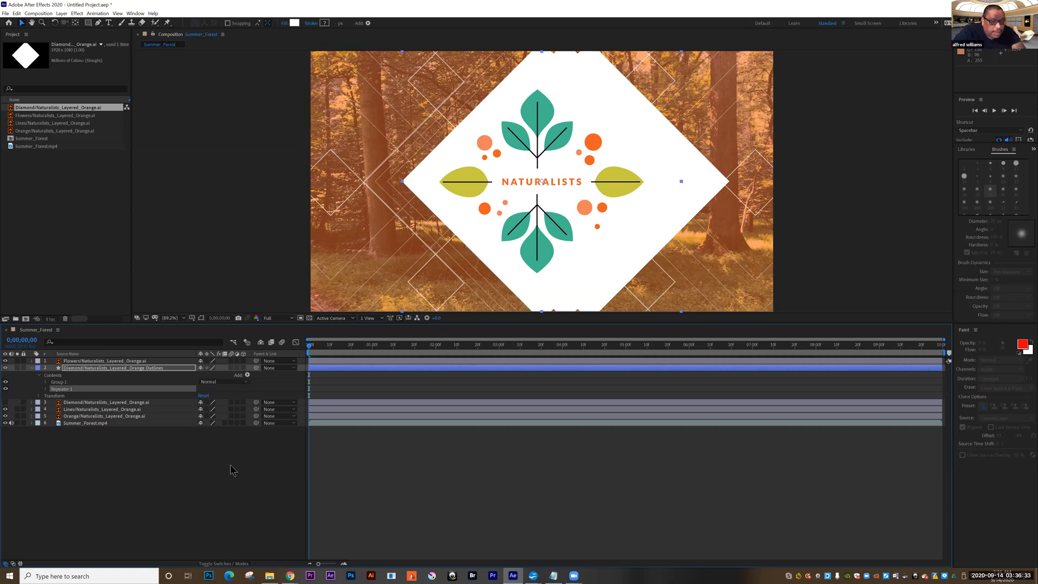
Step: In the Repeater's transform settings, set the start opacity to 50% and the end opacity to 0%
click(45, 389)
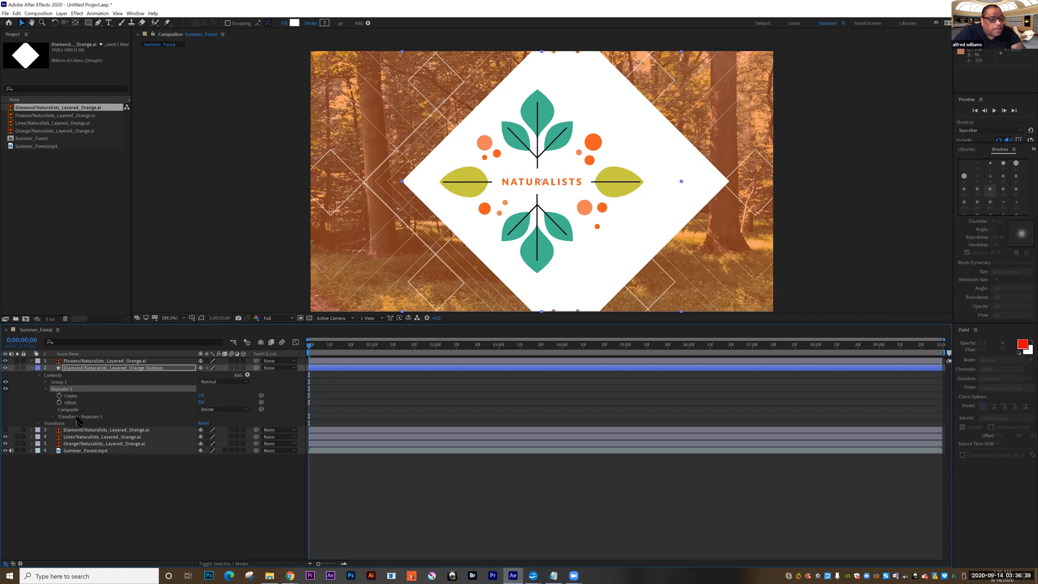
click(53, 417)
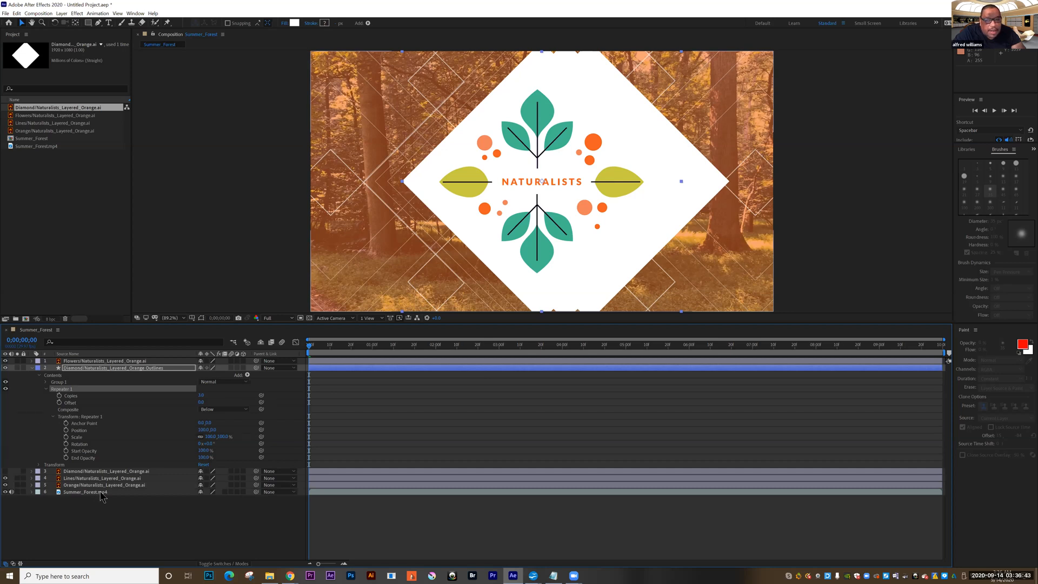
click(204, 451)
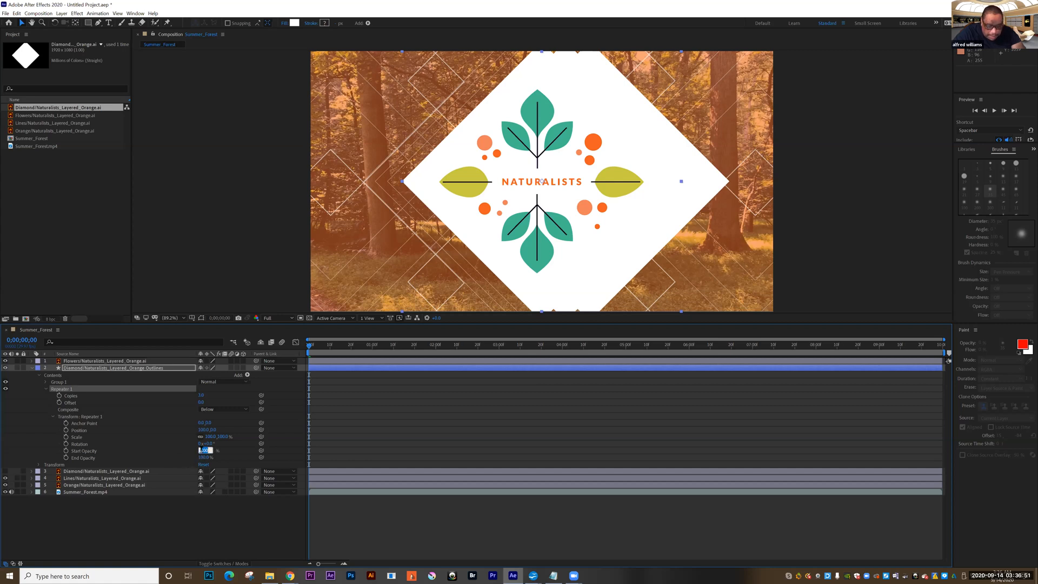
text(50)
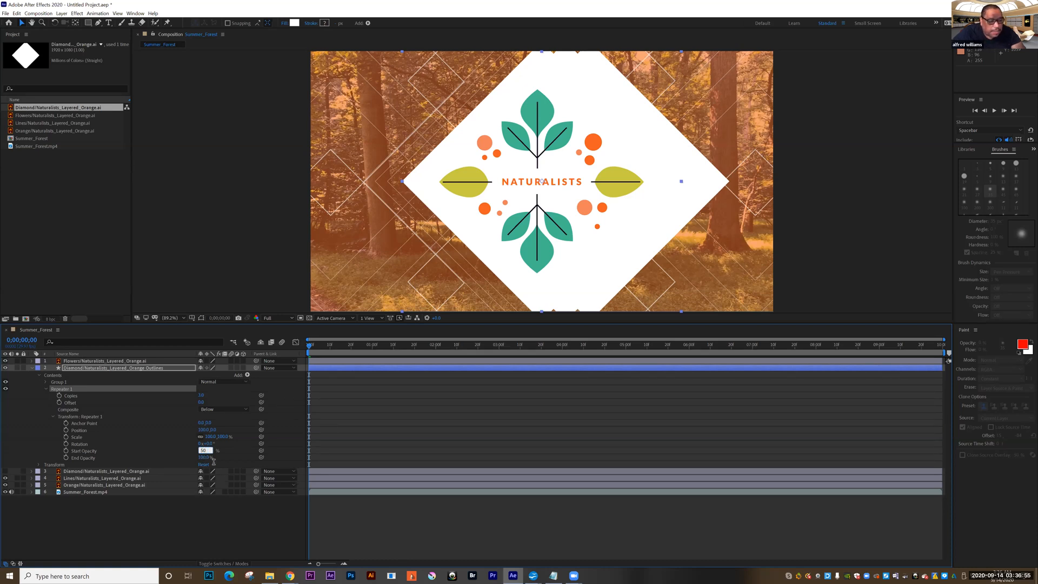
key(Tab)
text(0)
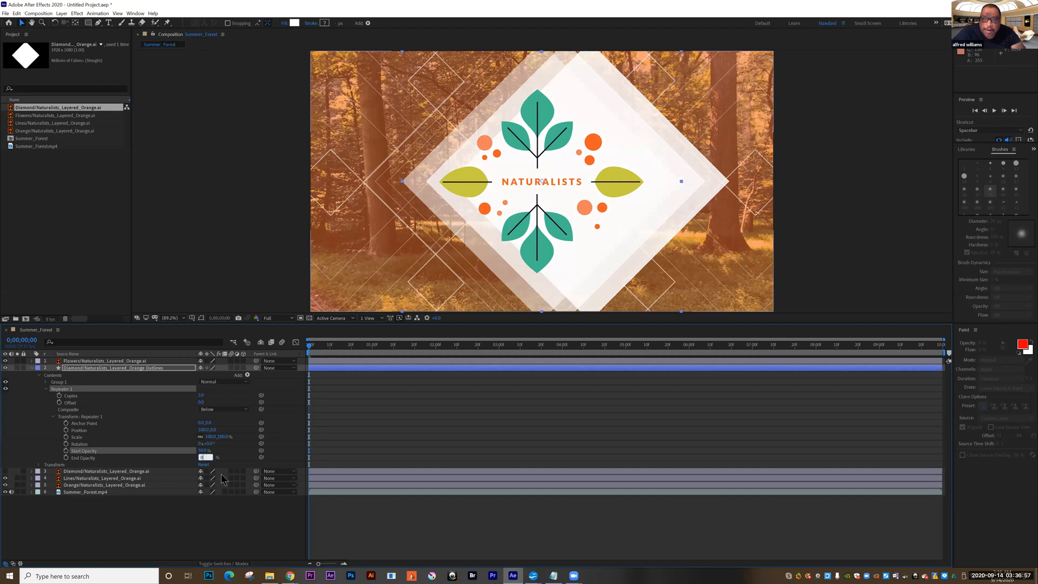
click(195, 530)
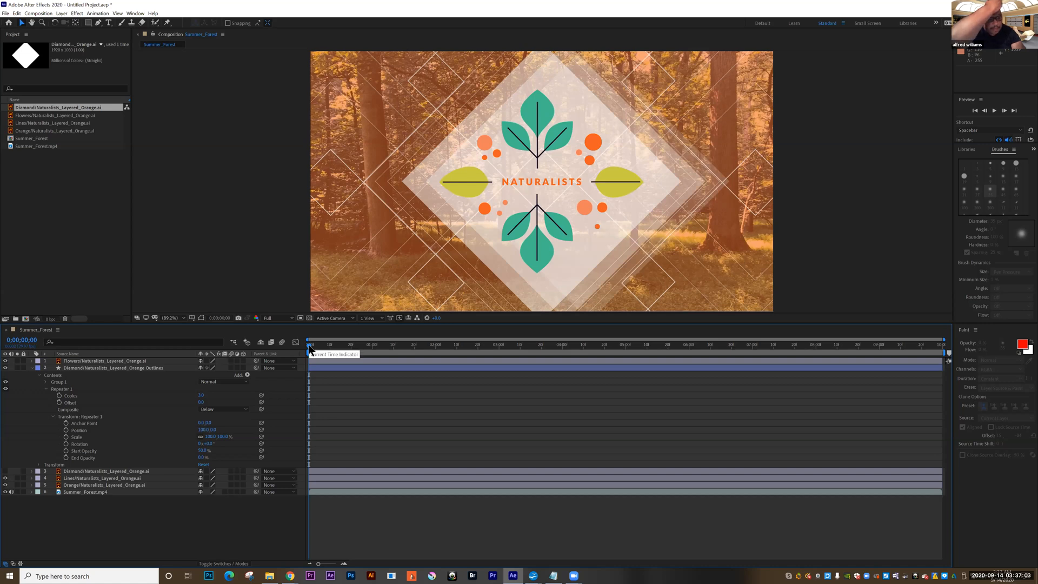
Step: Set the Repeater's copies to 15 and raise its offset to about 17 so the diamonds leave the frame
click(201, 397)
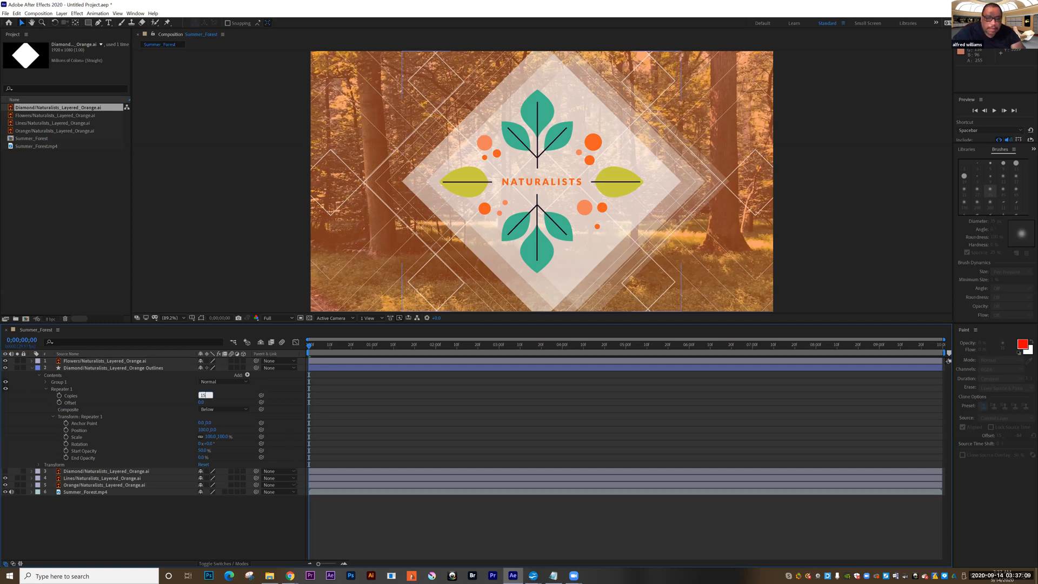
key(Return)
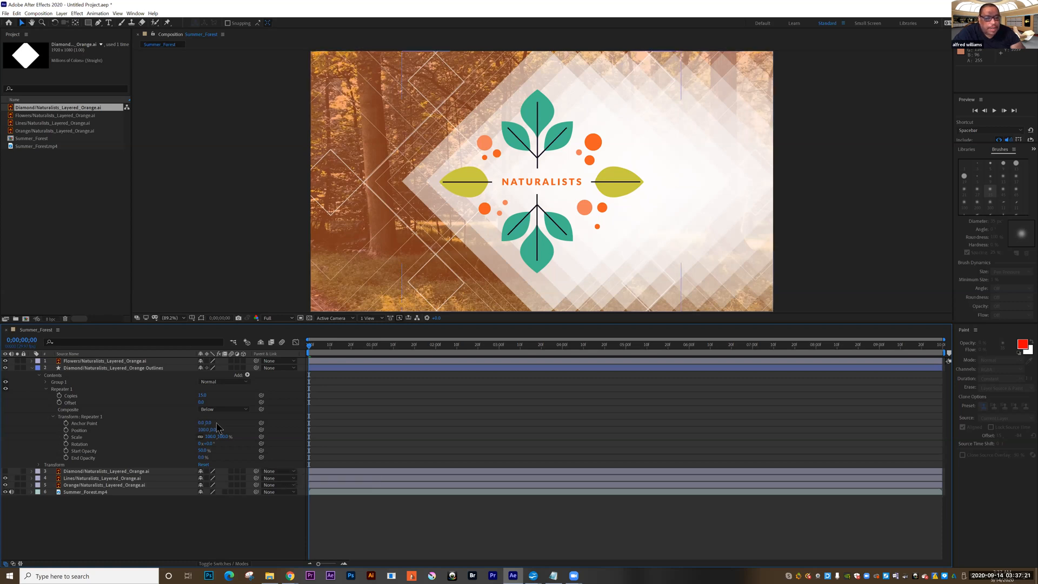
drag(201, 402, 205, 402)
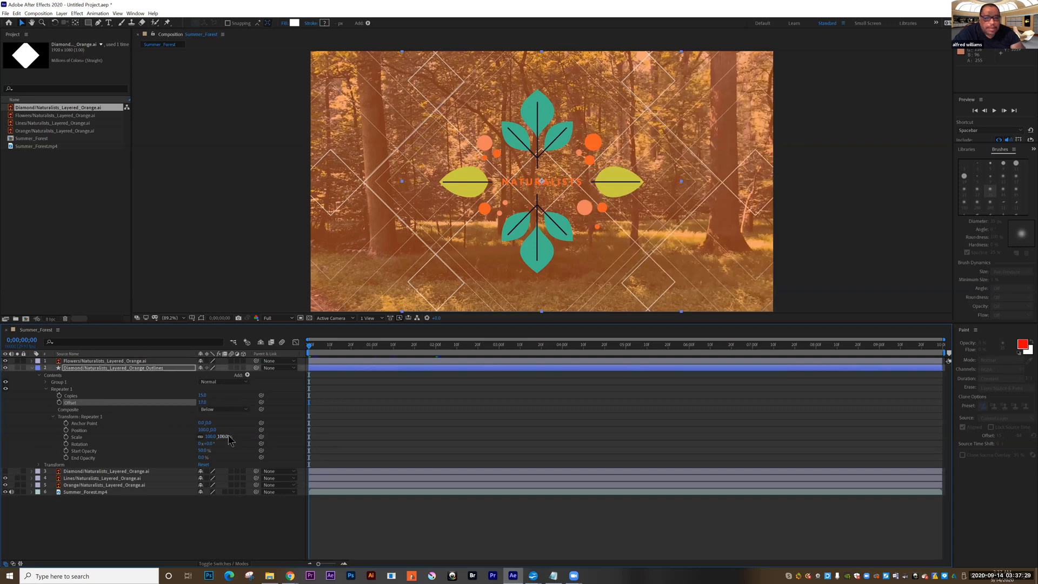
Step: Keyframe the Repeater's offset at the start, and at two seconds lower it to a negative value that carries the diamonds out the opposite side
click(59, 402)
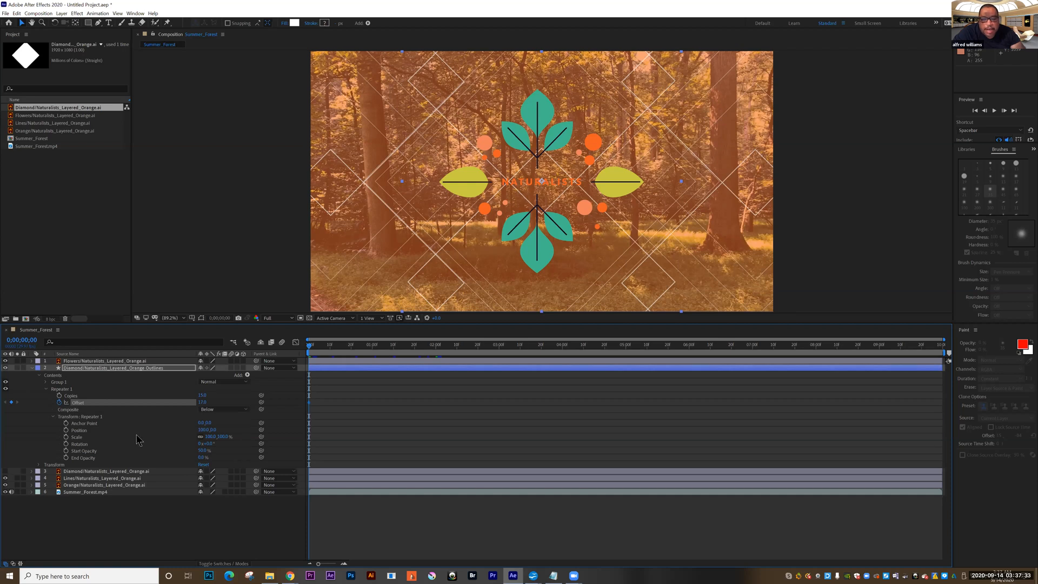
key(space)
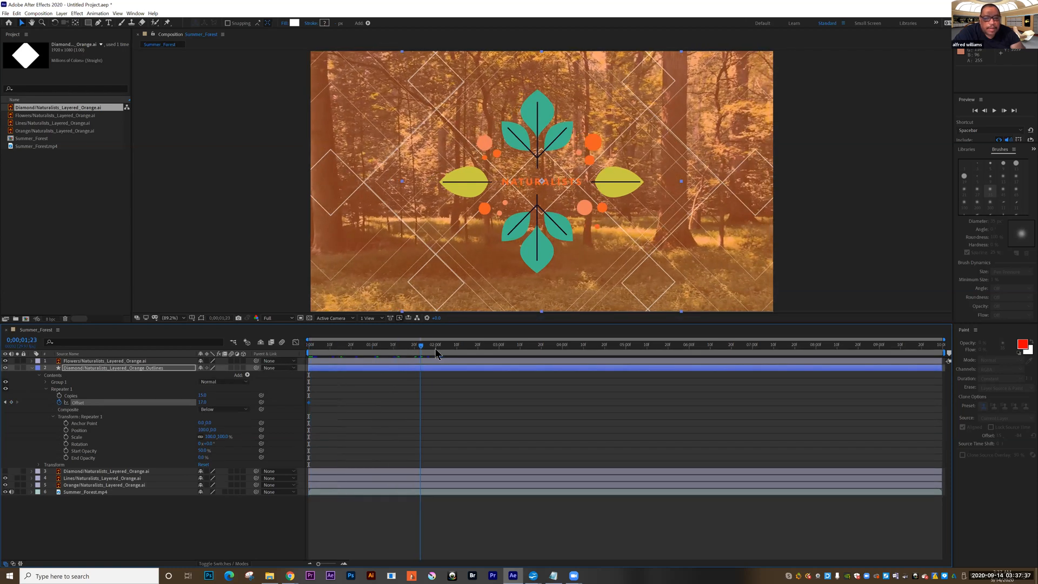
key(space)
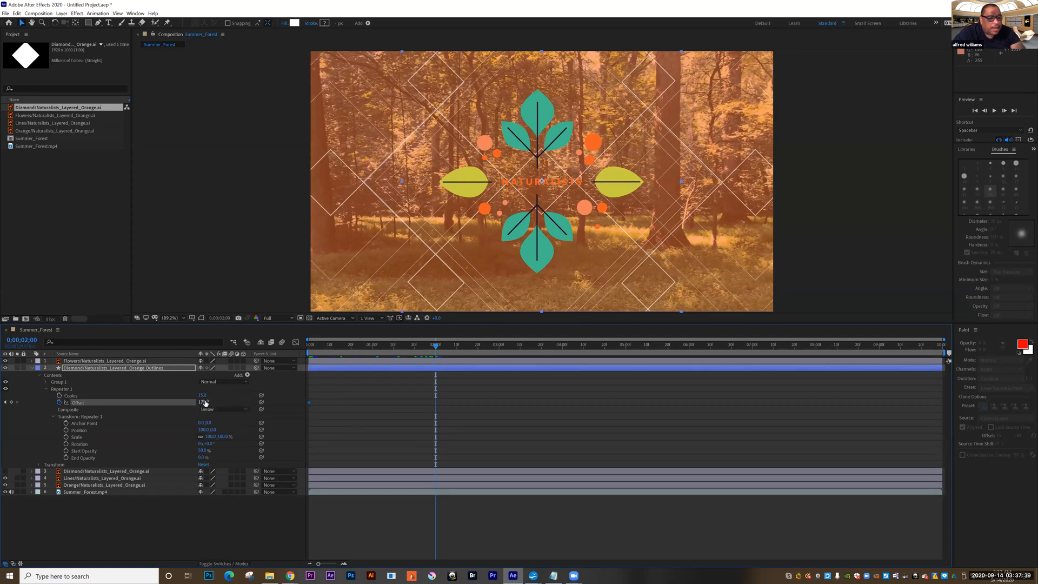
drag(196, 402, 187, 402)
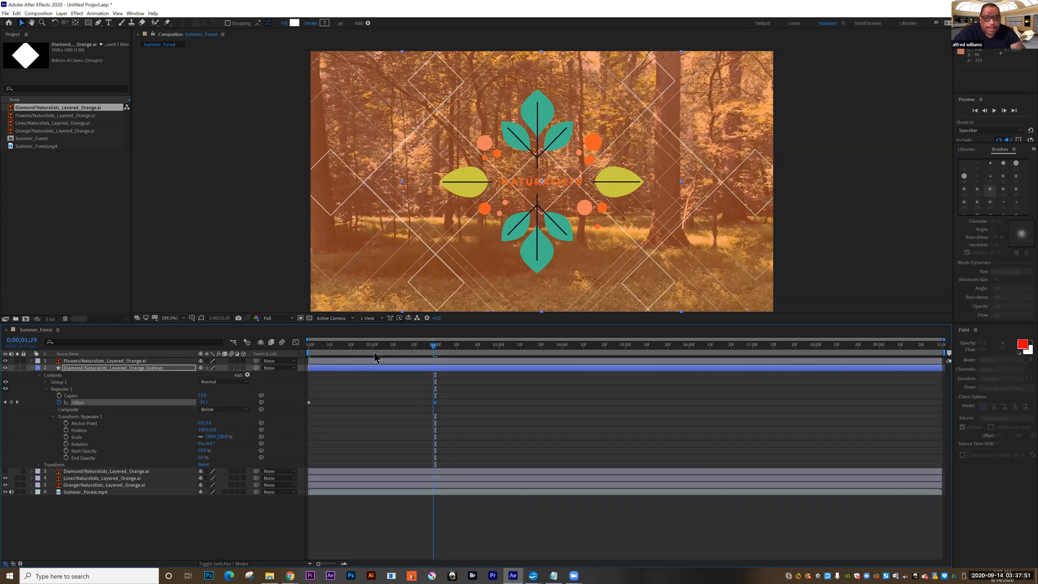
Step: Shorten the work area to about 2 seconds 19 frames and preview the sweeping diamonds
key(space)
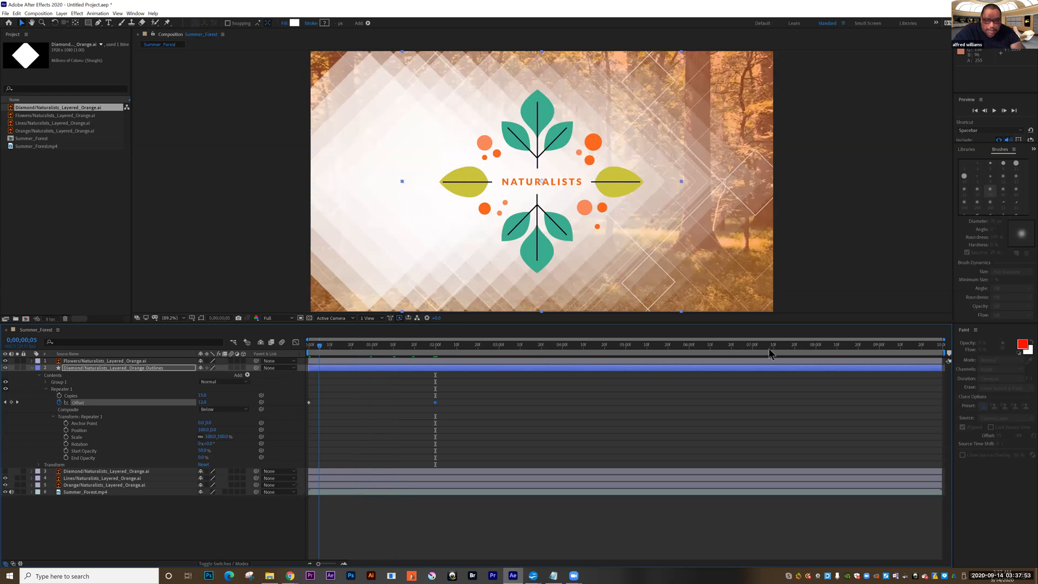
key(space)
drag(944, 352, 477, 352)
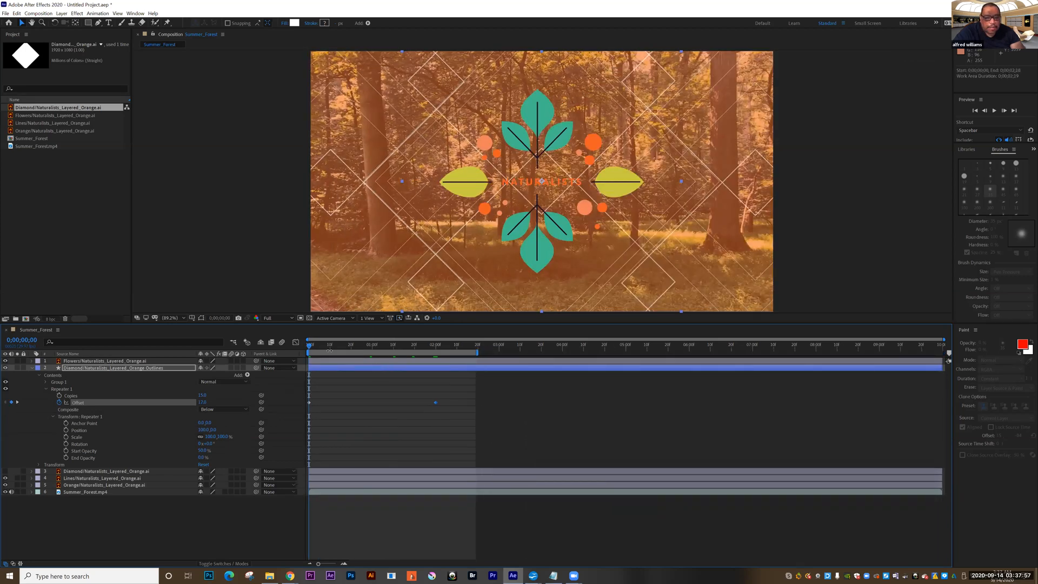
click(315, 348)
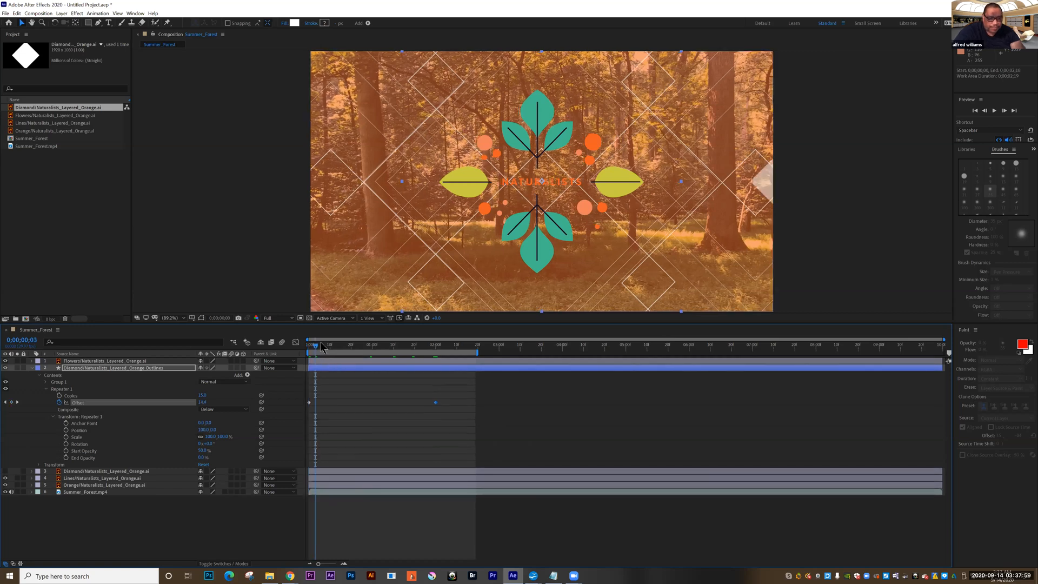
key(space)
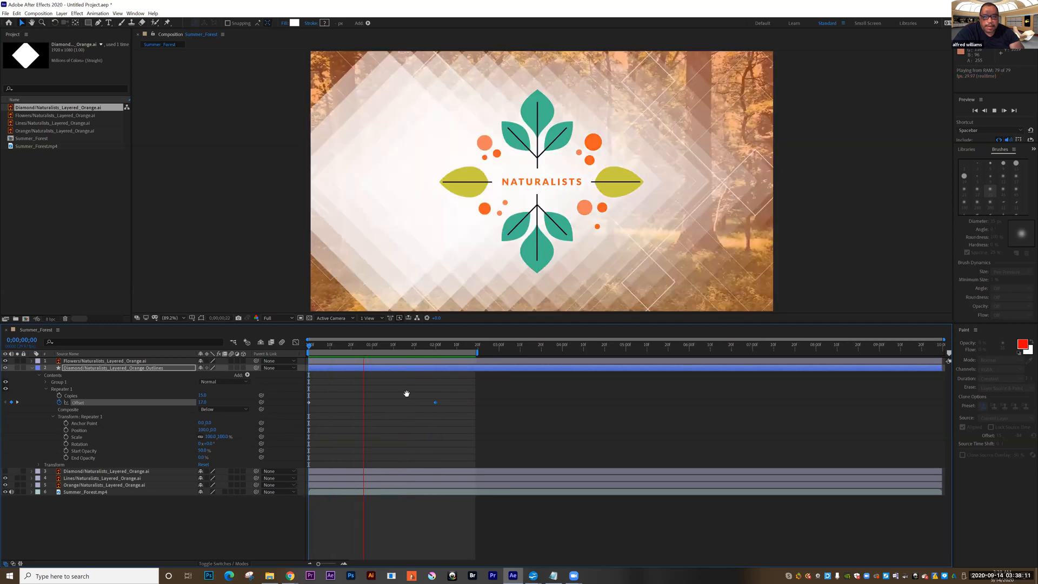
Step: Go to frame 24, where the diamonds cover the logo, and make the original Diamond layer visible again
click(425, 345)
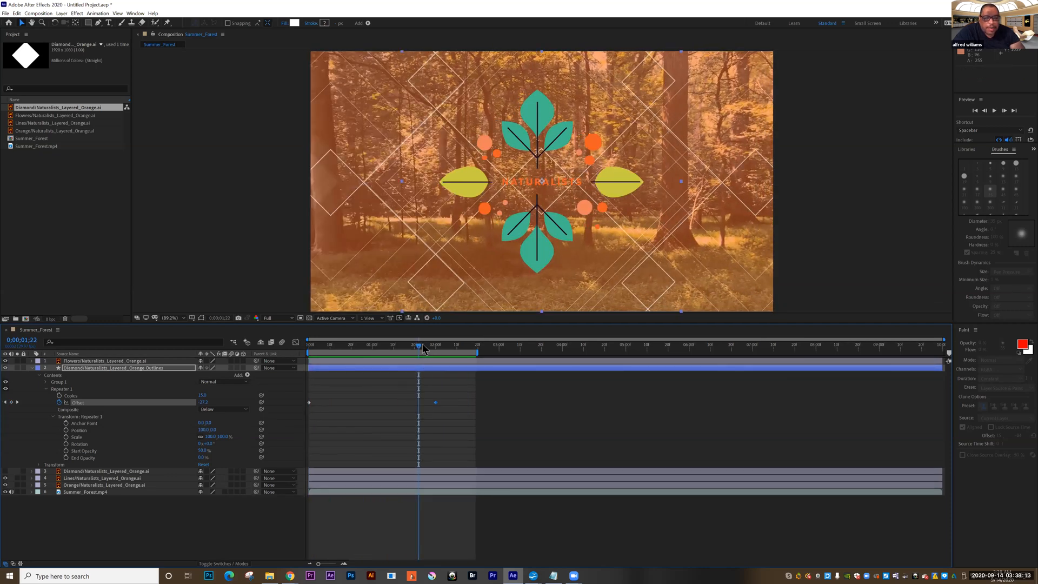
drag(400, 349, 359, 357)
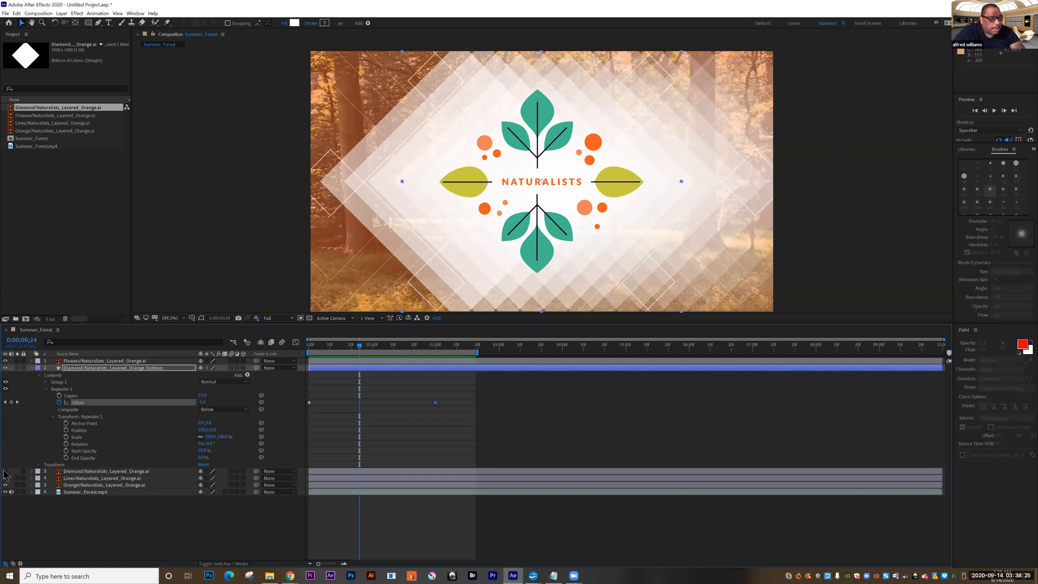
drag(5, 471, 5, 479)
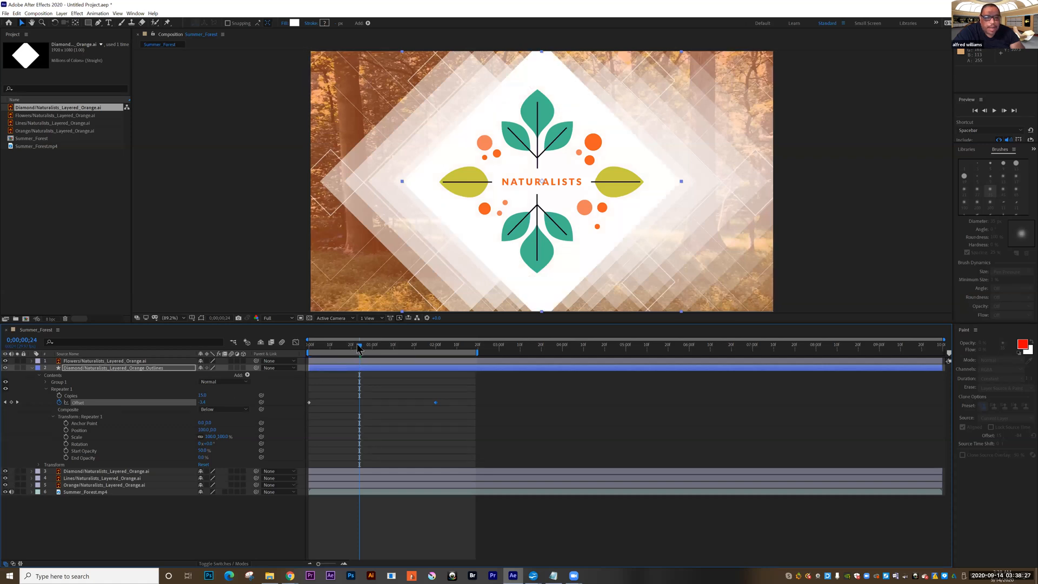
Step: Find the frame where the sweeping diamonds cover the solid diamond and trim the start of the original Diamond layer to frame 22
mouse_move(344, 349)
mouse_down()
mouse_move(313, 350)
mouse_move(362, 350)
mouse_up()
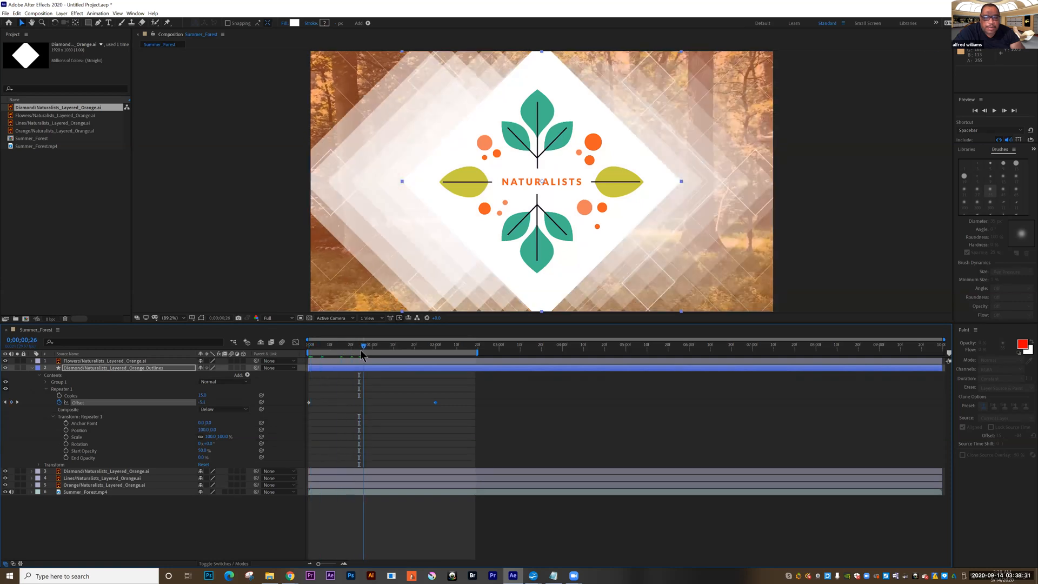
click(361, 350)
drag(369, 354, 371, 354)
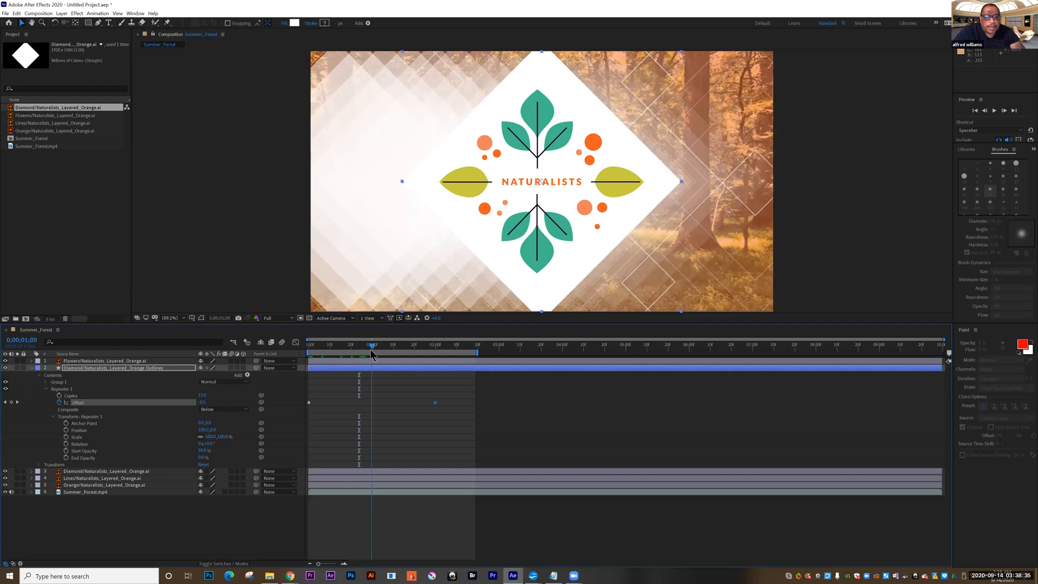
click(359, 350)
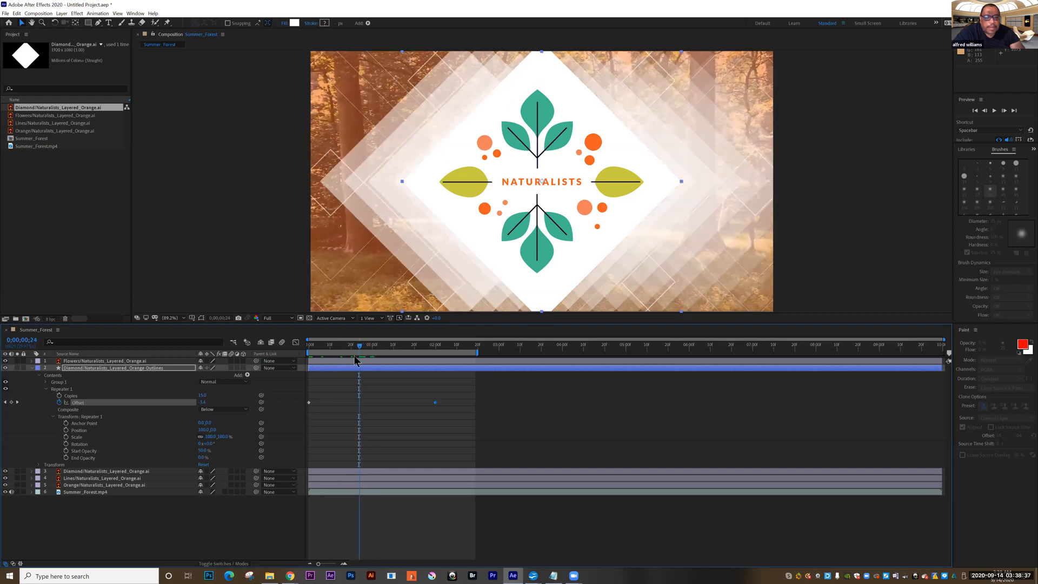
click(343, 350)
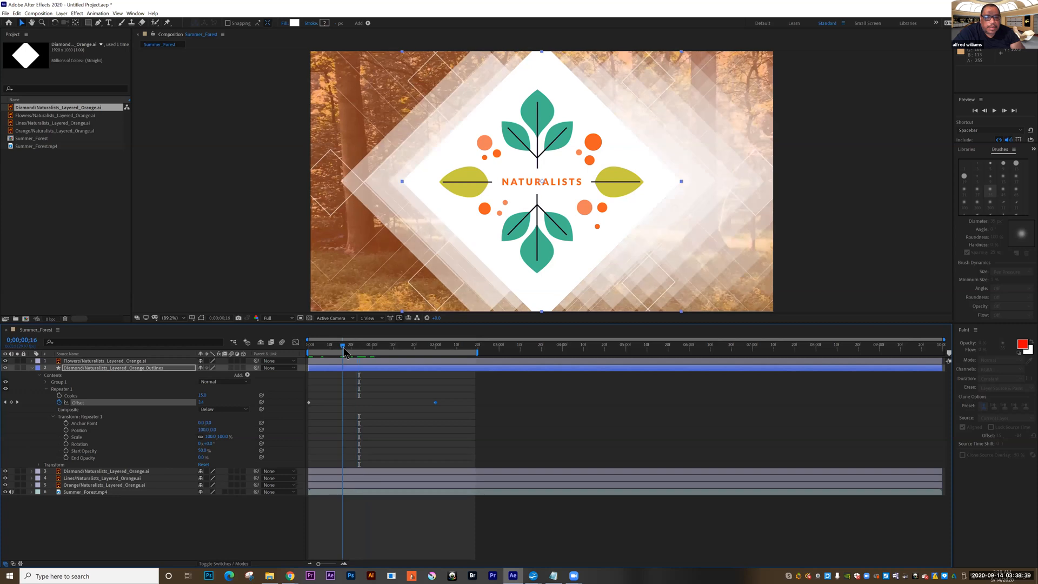
drag(318, 565, 334, 564)
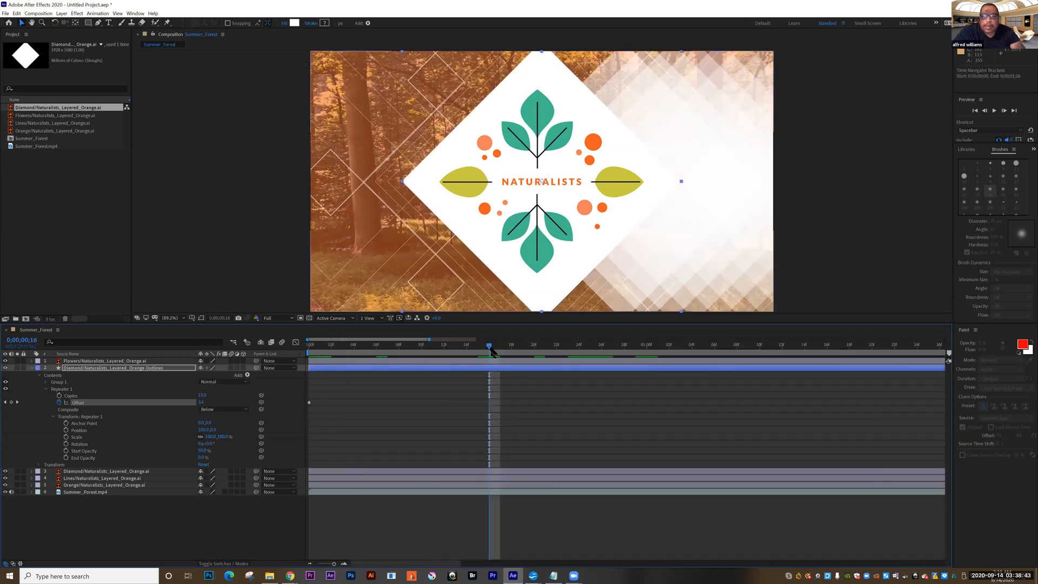
click(534, 350)
click(561, 351)
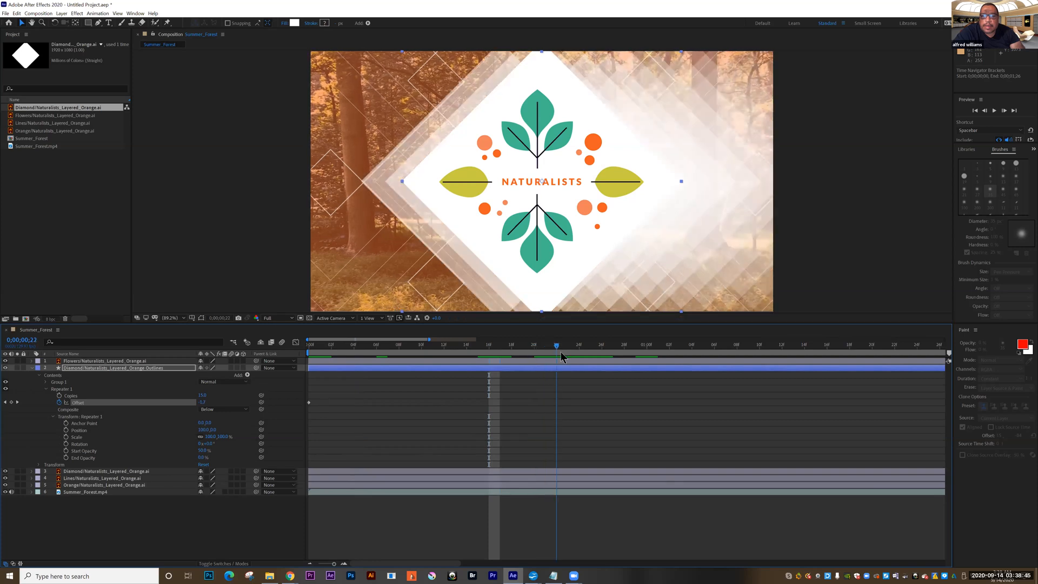
click(575, 352)
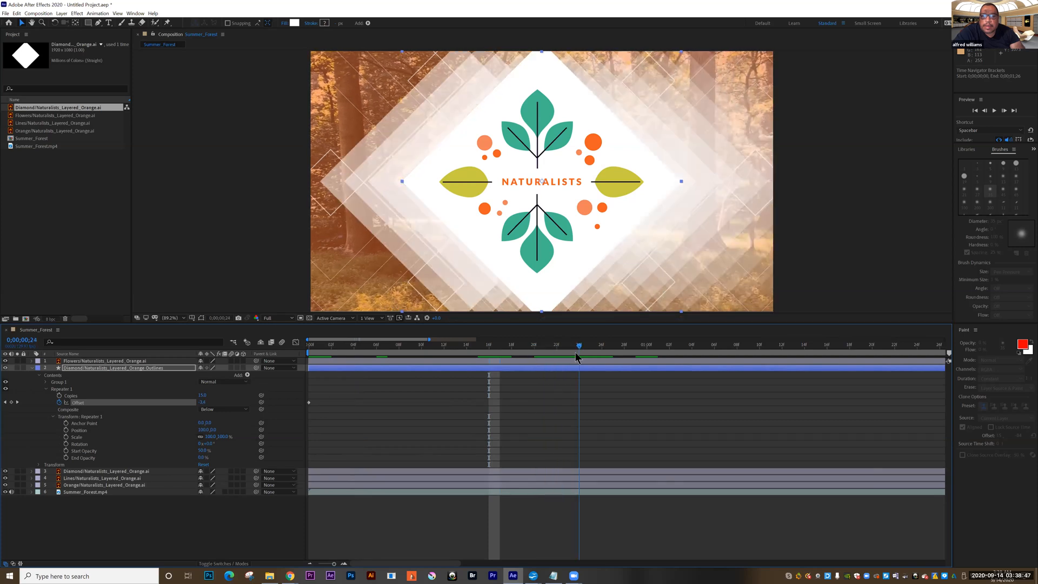
click(557, 352)
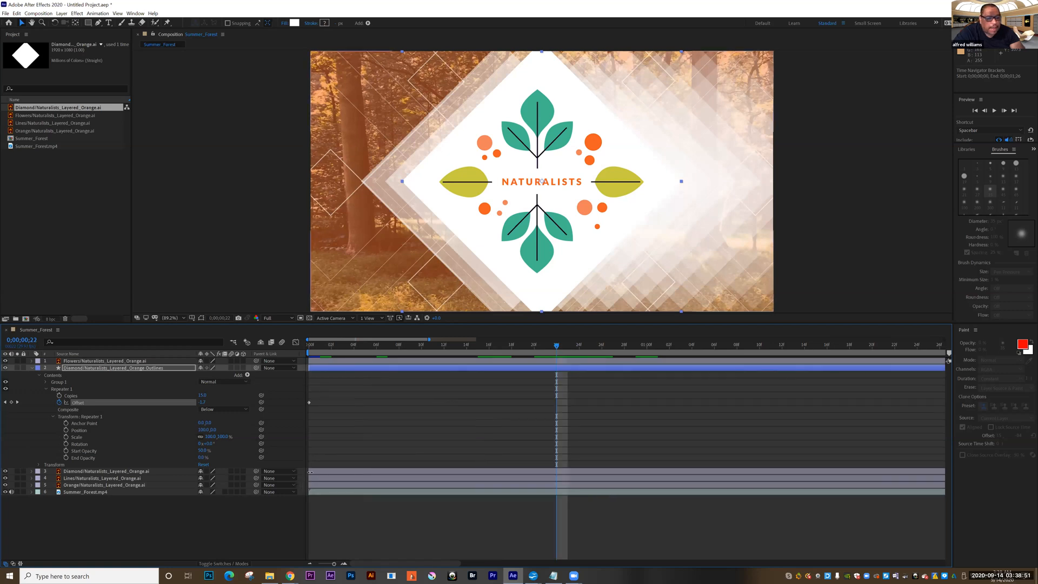
drag(311, 472, 555, 471)
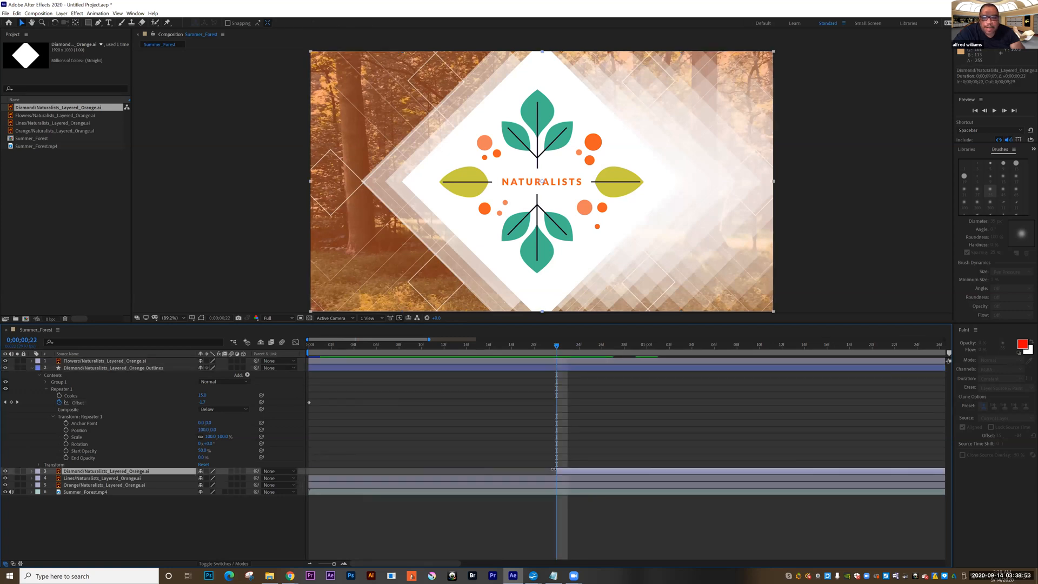
Step: Preview the solid diamond's reveal and trim the start of the Flowers layer to frame 22 as well
key(space)
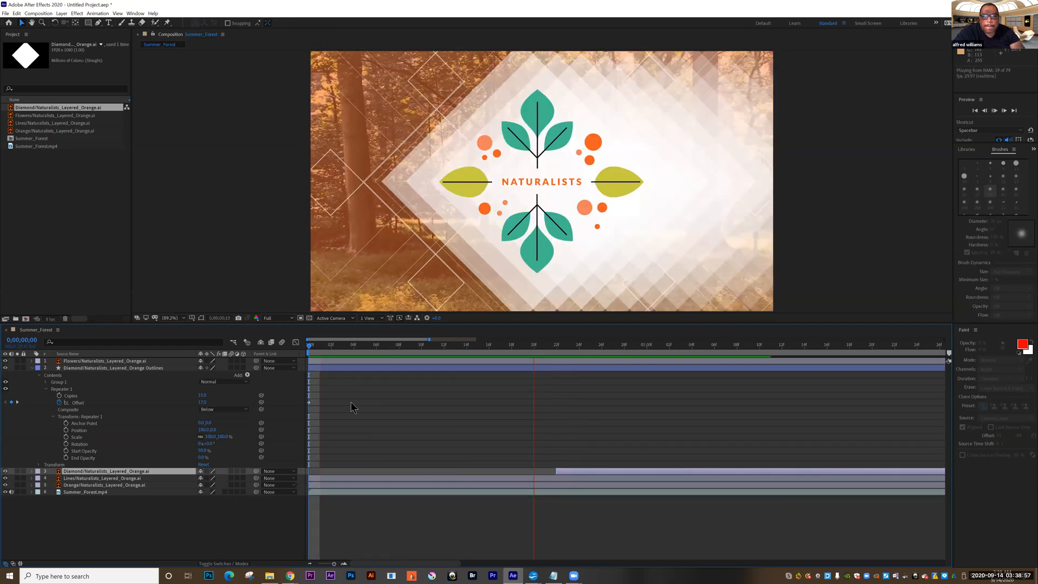
key(space)
drag(816, 346, 556, 364)
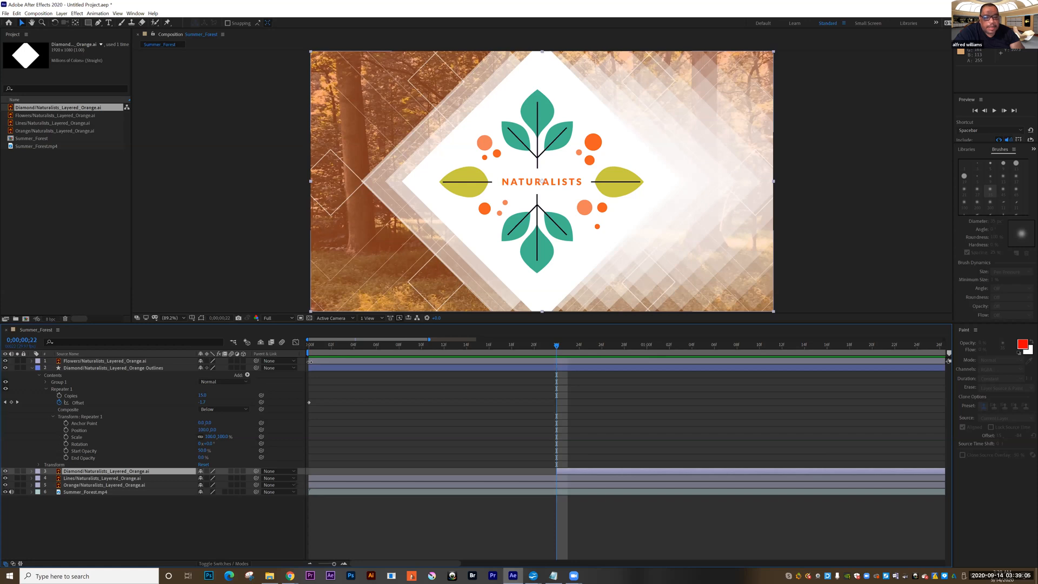
drag(310, 362, 556, 359)
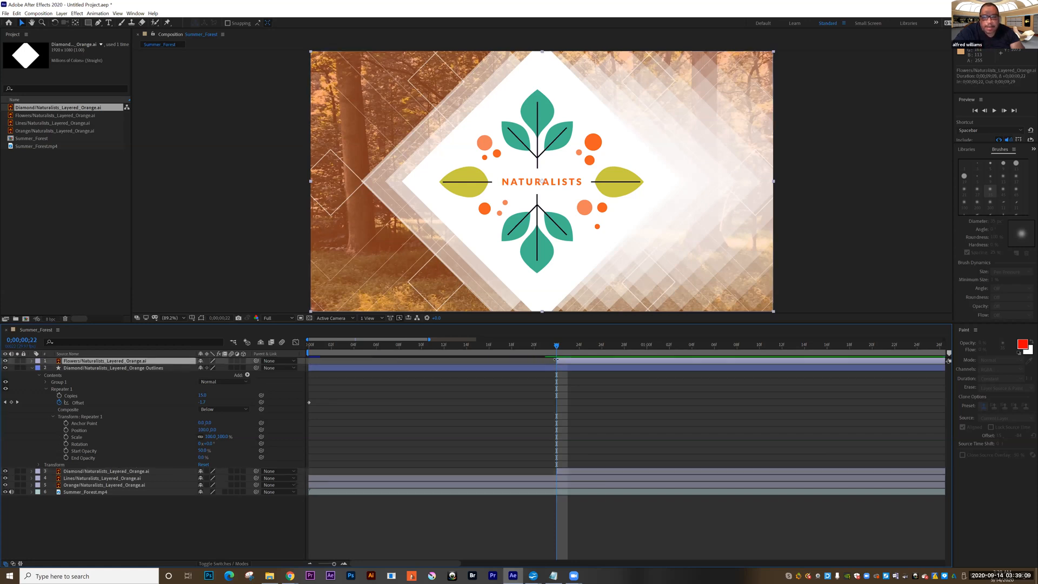
Step: Enlarge the composition view and preview the whole logo reveal from the first frame
drag(493, 350, 311, 349)
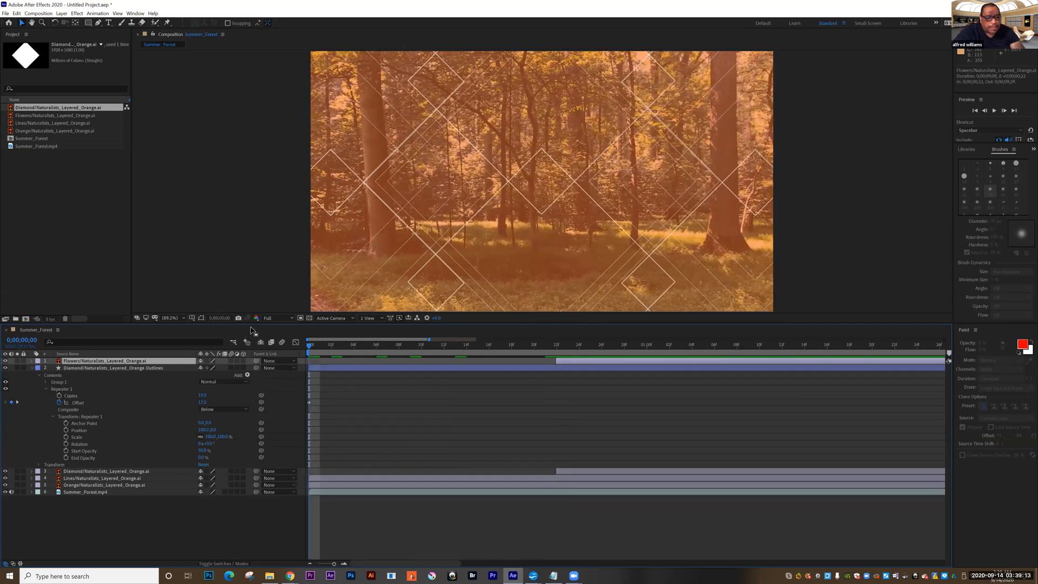
drag(251, 325, 305, 470)
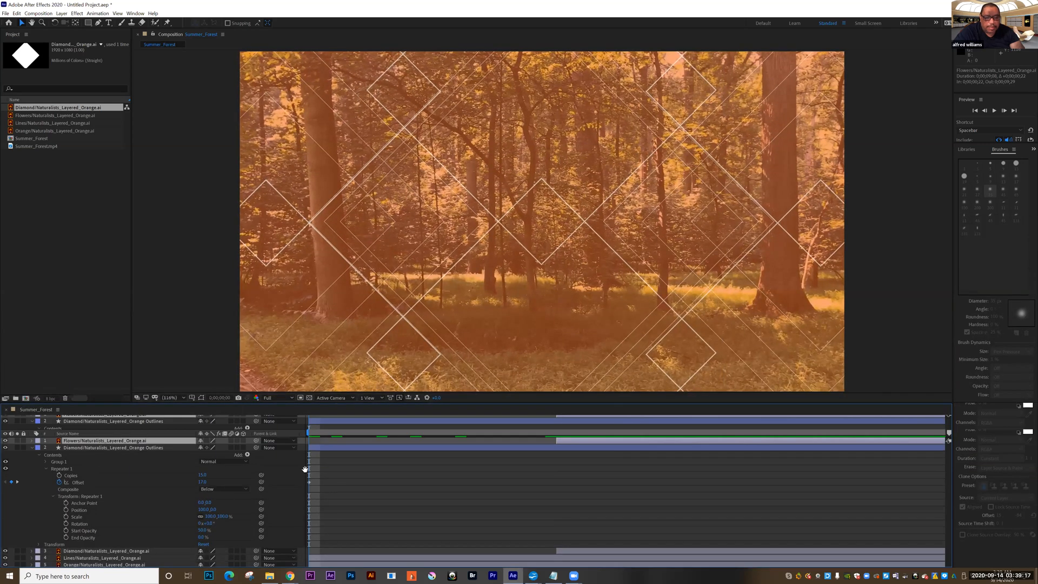
key(space)
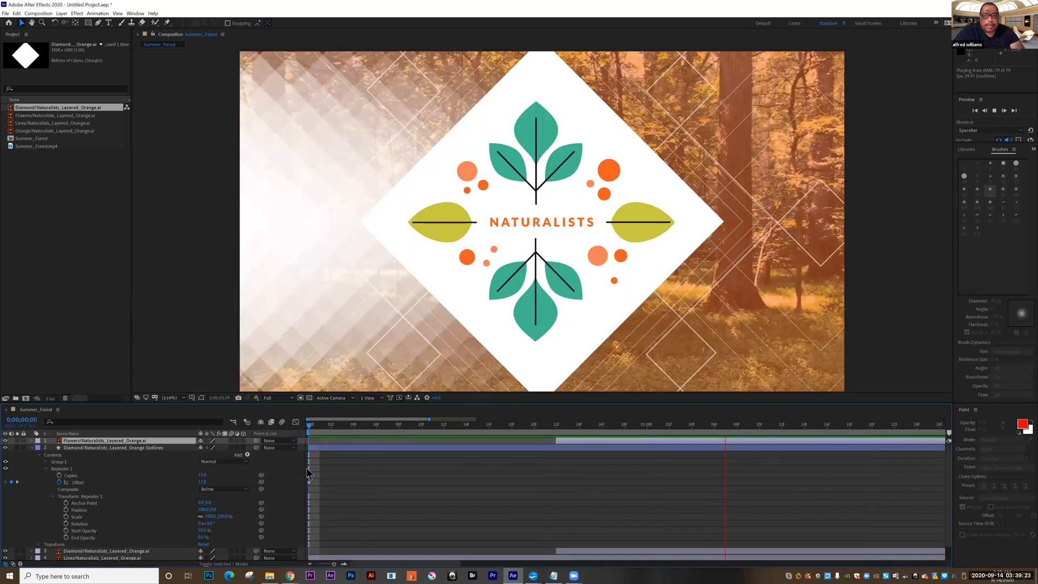
key(space)
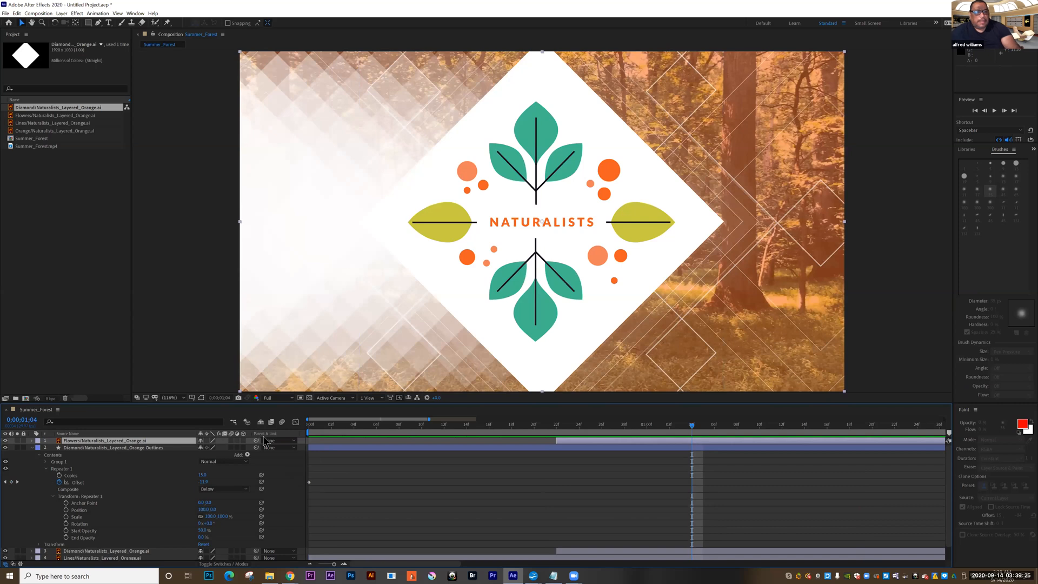